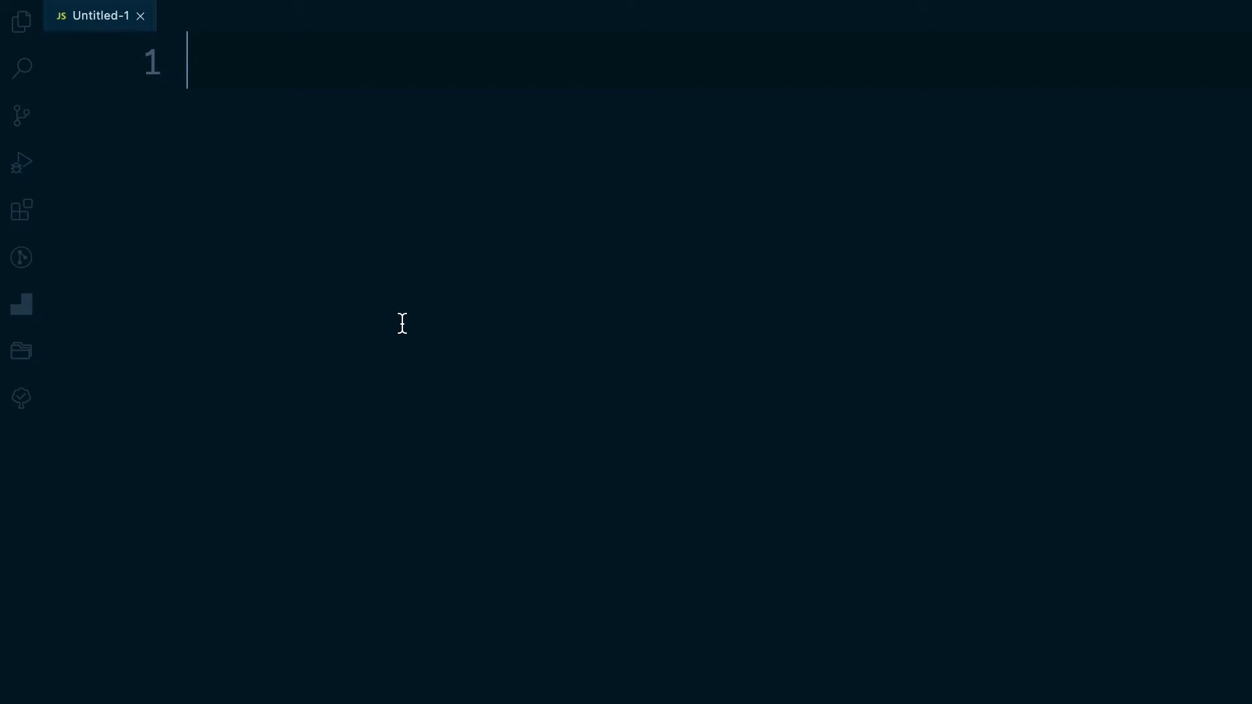
{"action": "type", "text": "c"}
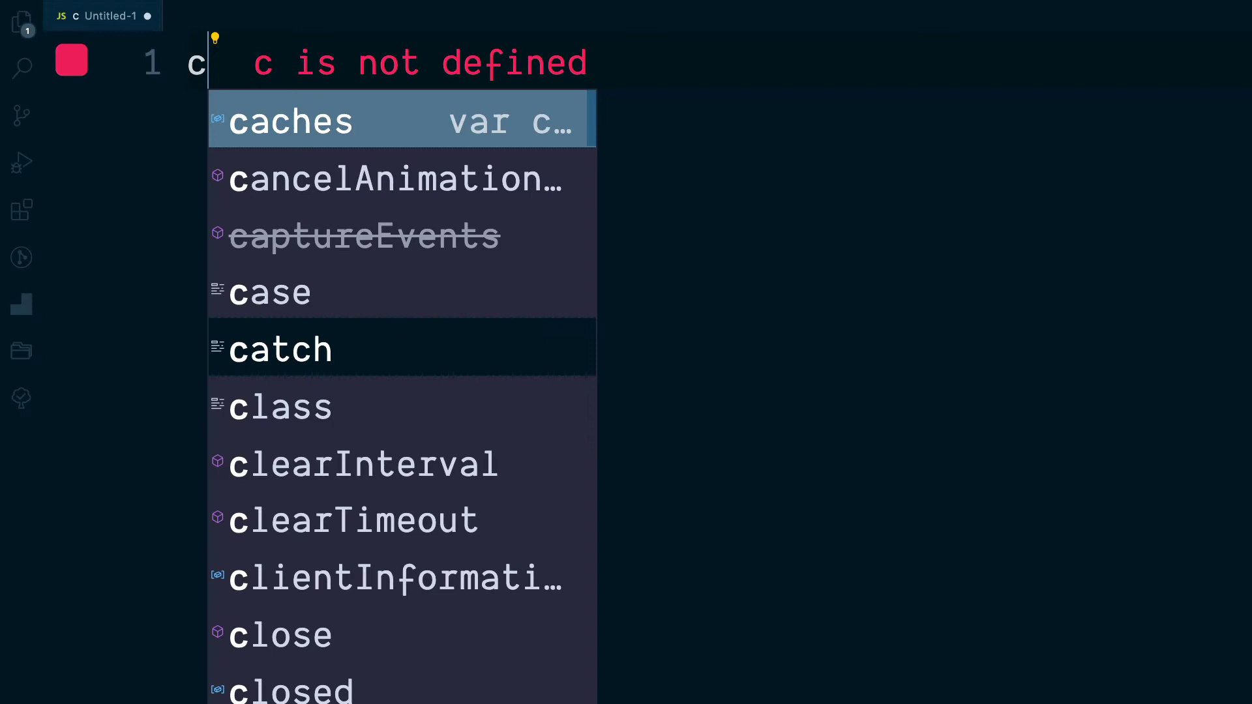
{"action": "type", "text": "ons"}
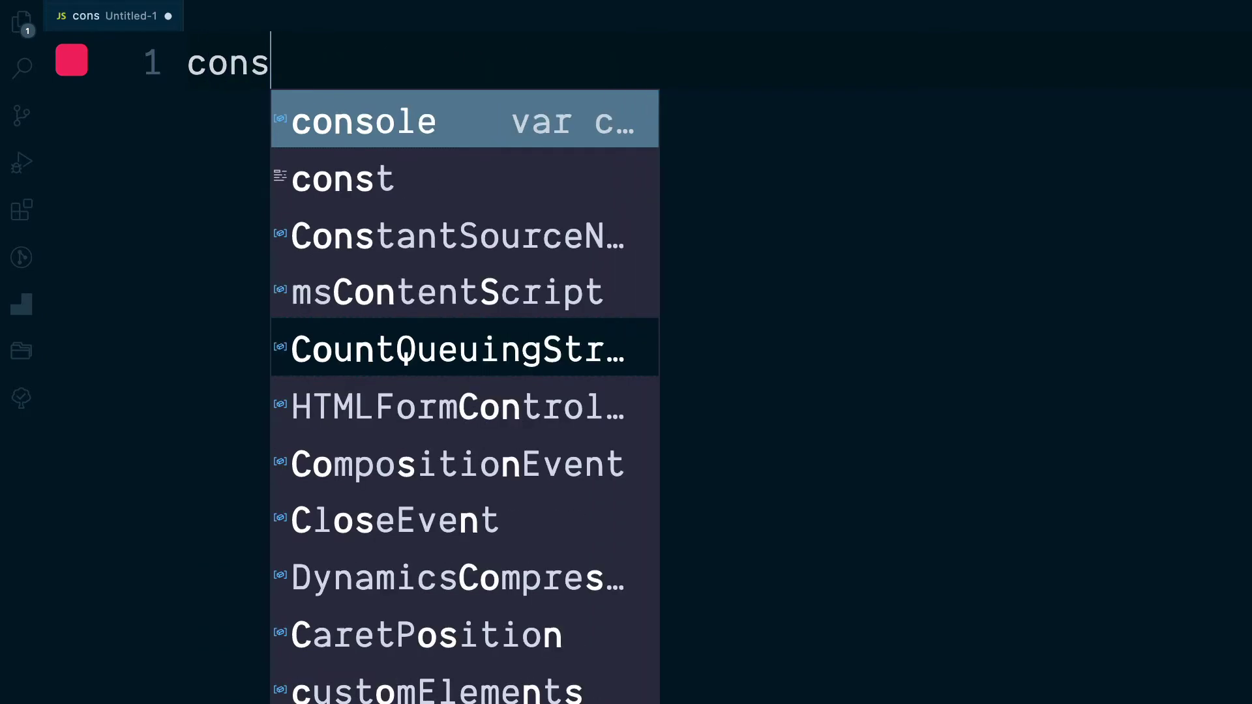
{"action": "type", "text": "t user"}
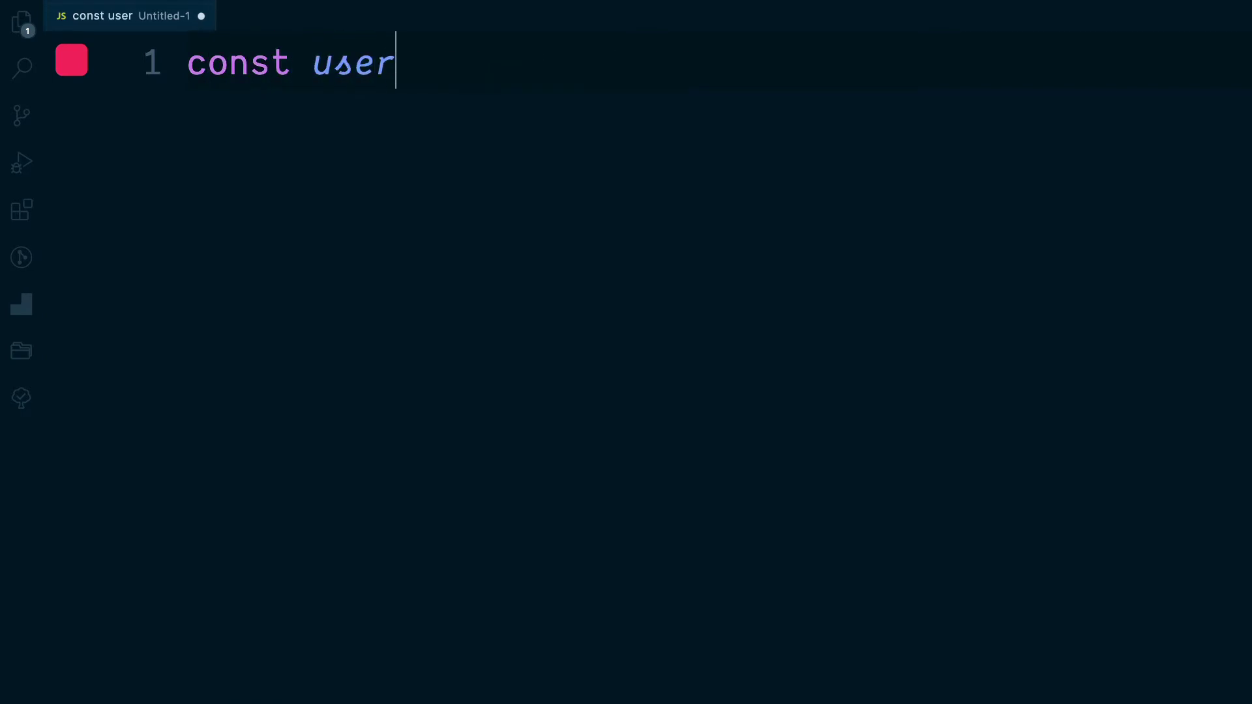
{"action": "type", "text": "Id"}
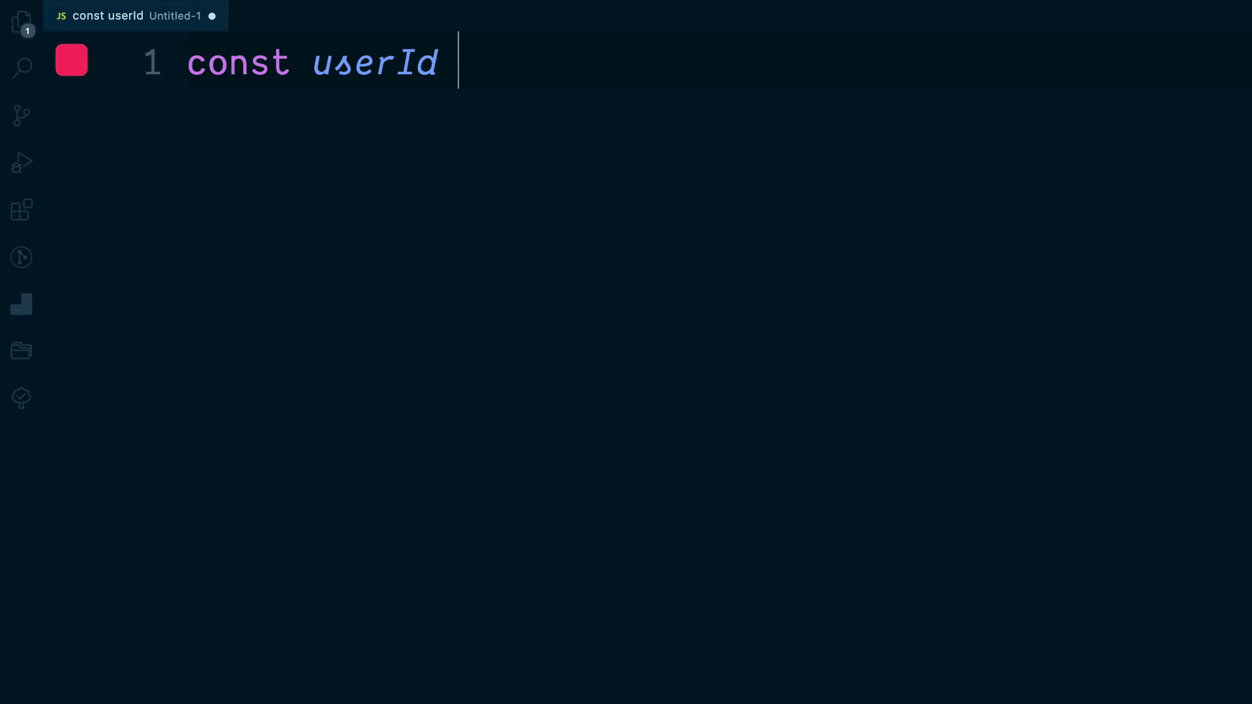
{"action": "type", "text": " = 1"}
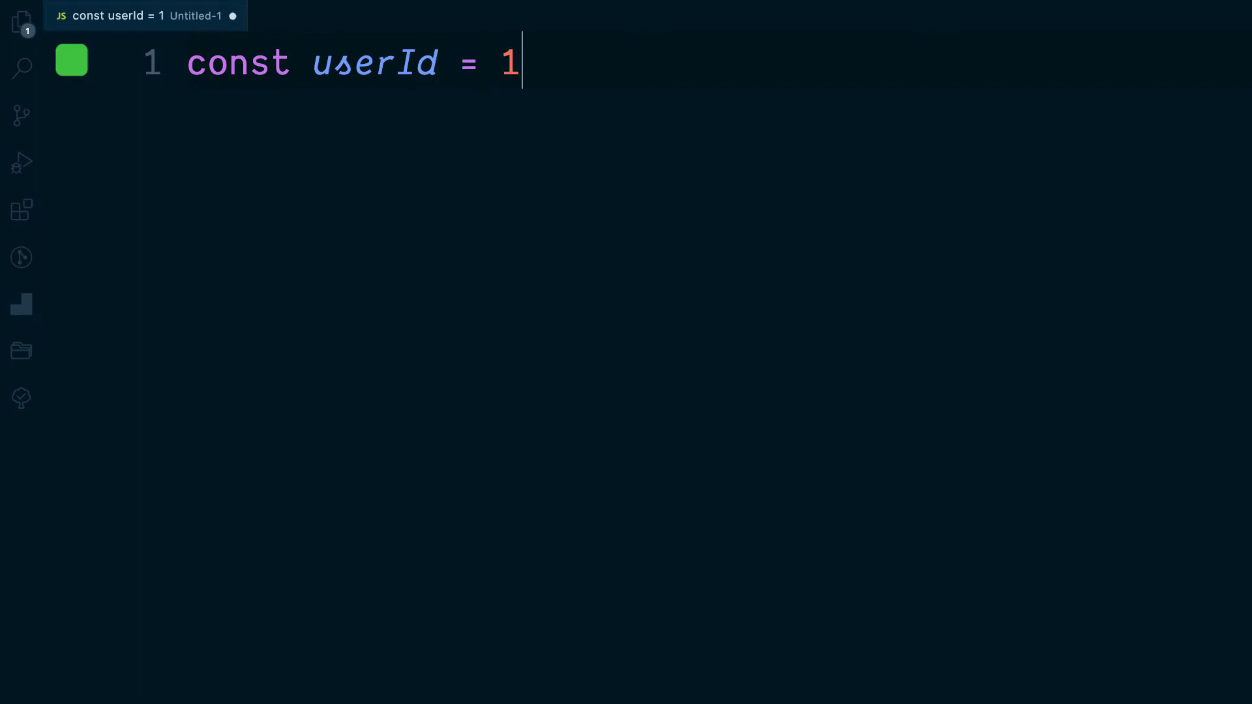
{"action": "type", "text": "000"}
Declare const userId = 1000 and const pizza = 'margherita' on separate lines
{"action": "key", "text": "Return"}
{"action": "type", "text": "c"}
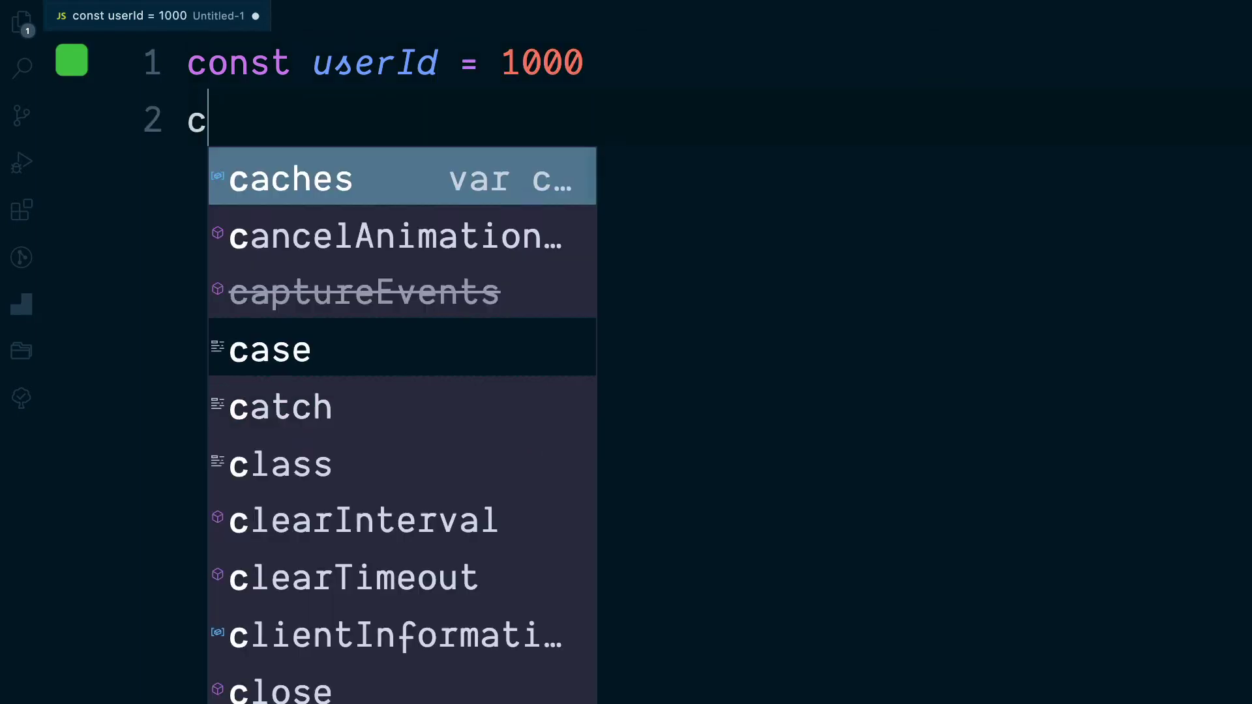
{"action": "type", "text": "onst pizz"}
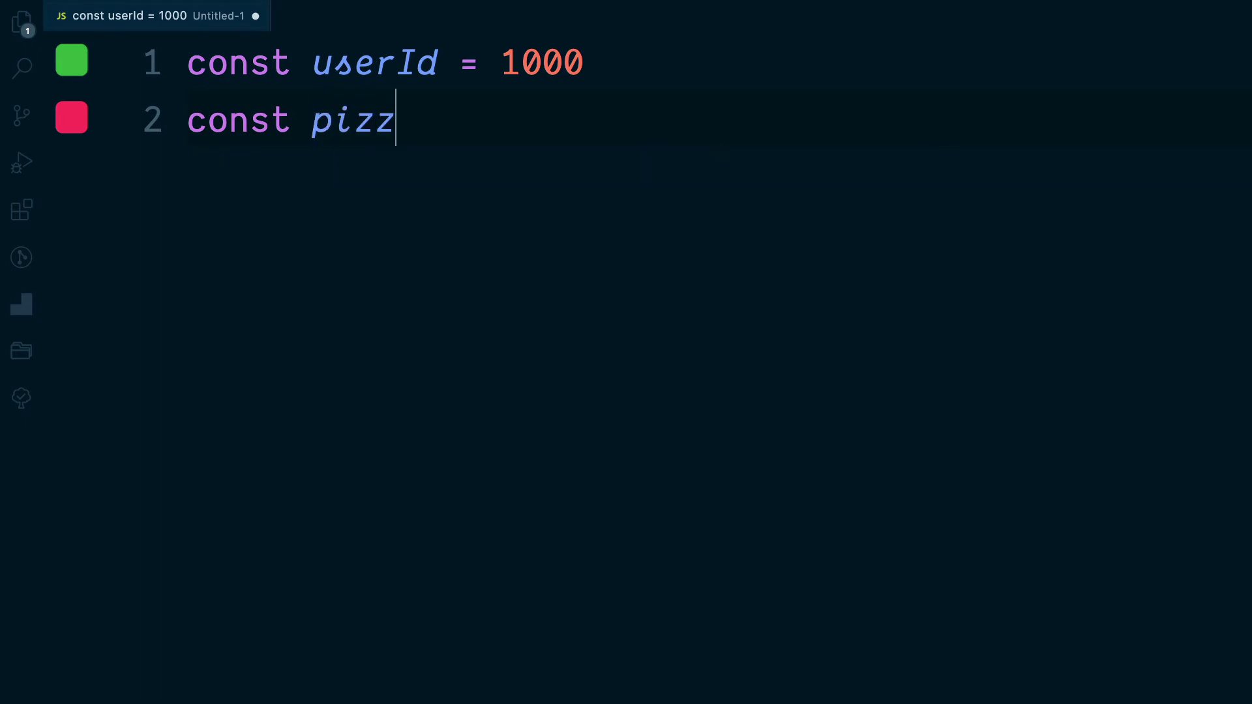
{"action": "type", "text": "a = '"}
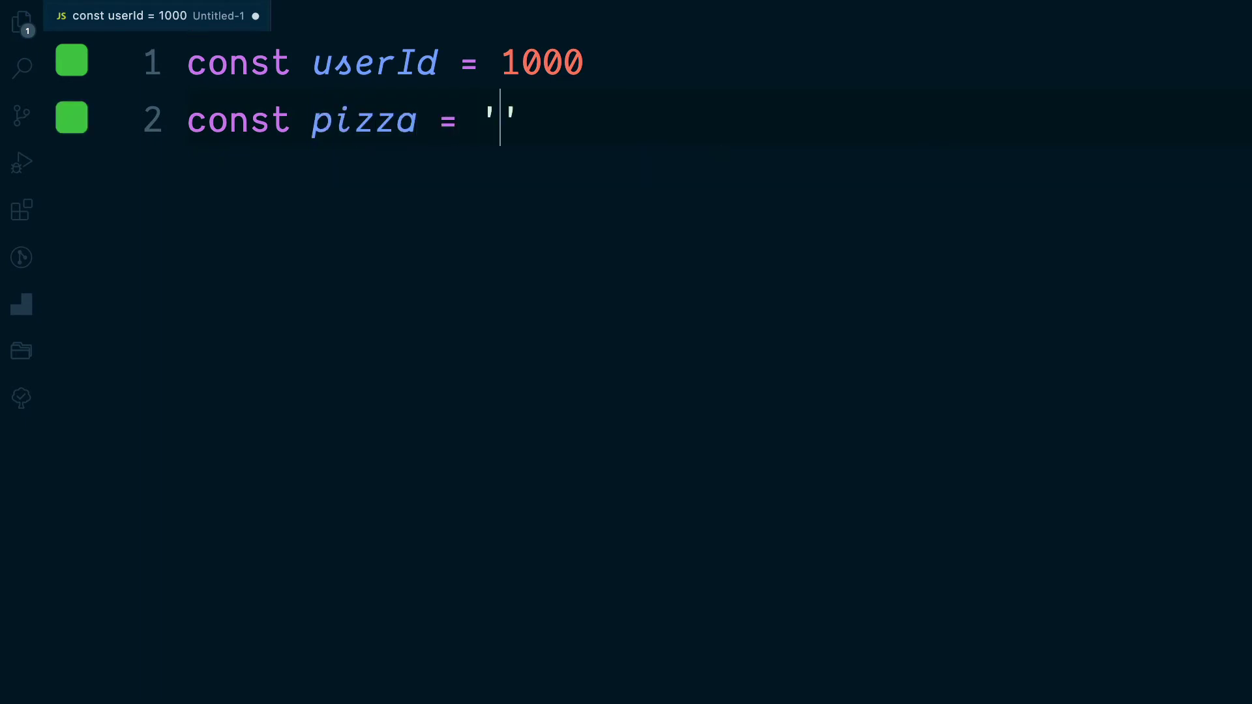
{"action": "type", "text": "margherit"}
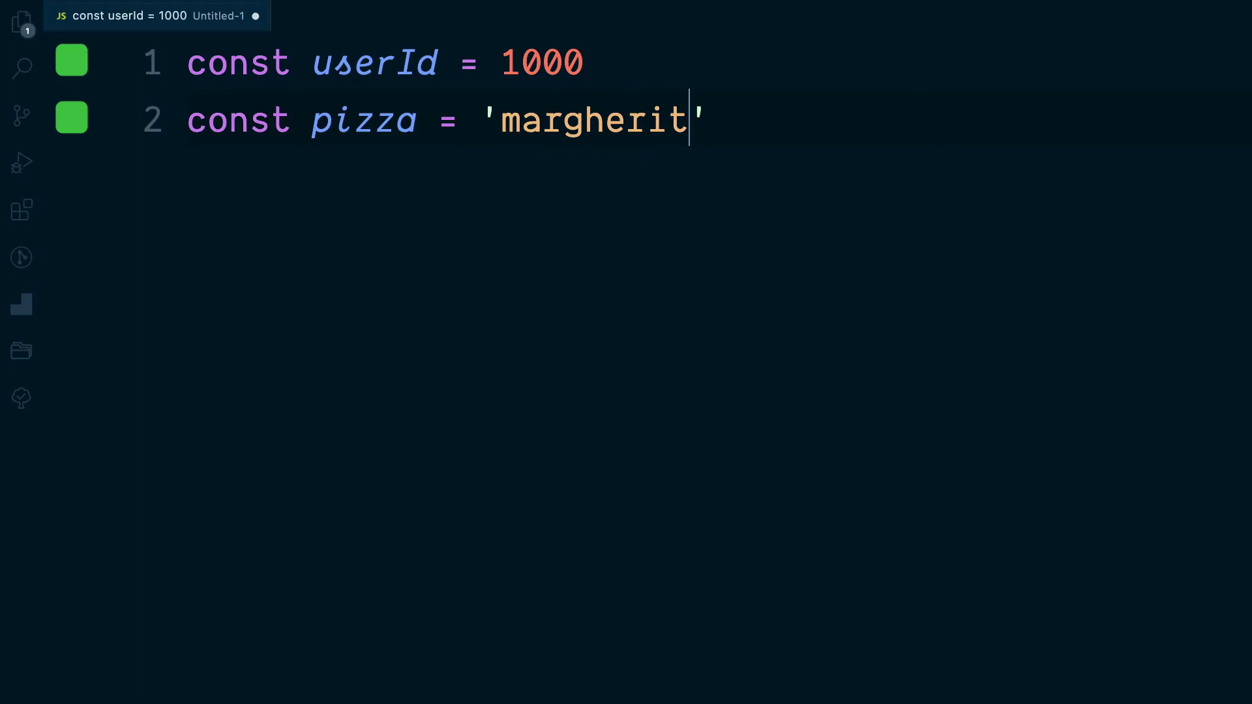
{"action": "type", "text": "a'"}
{"action": "key", "text": "Return"}
{"action": "key", "text": "Return"}
{"action": "type", "text": "con"}
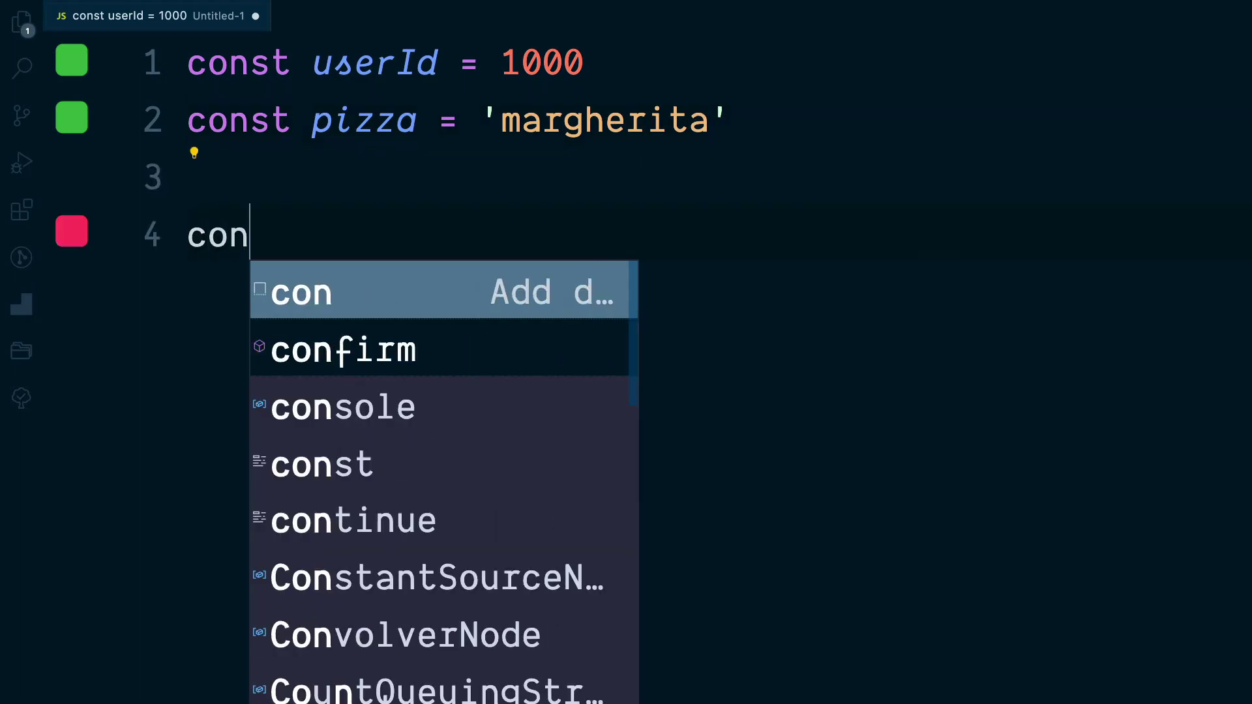
{"action": "type", "text": "st o"}
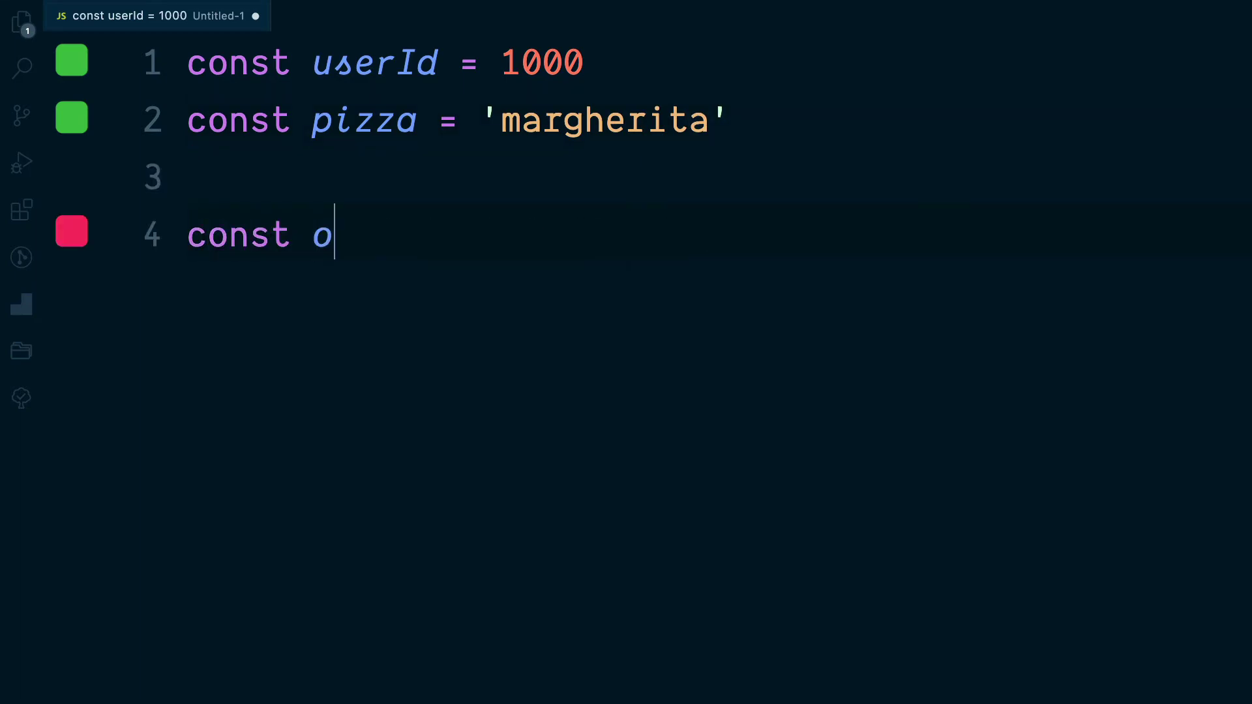
{"action": "type", "text": "rder ="}
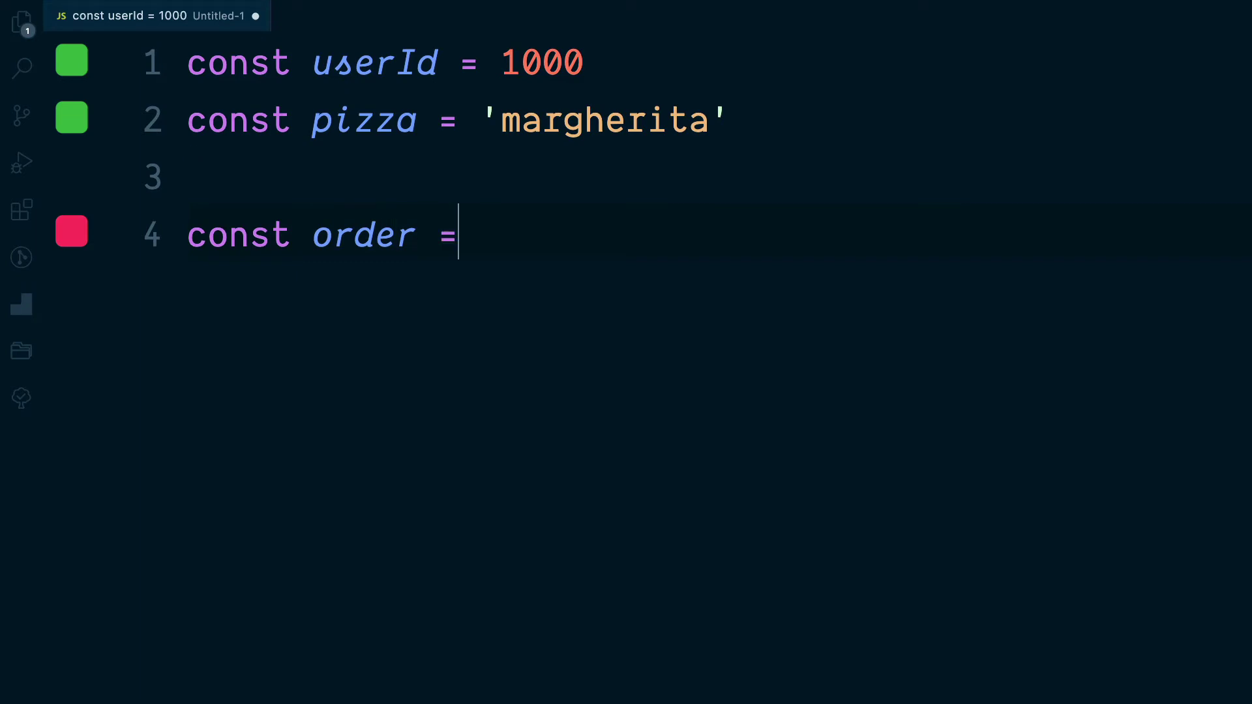
{"action": "type", "text": " {"}
Open const order = { and add the property userId: userId
{"action": "key", "text": "Return"}
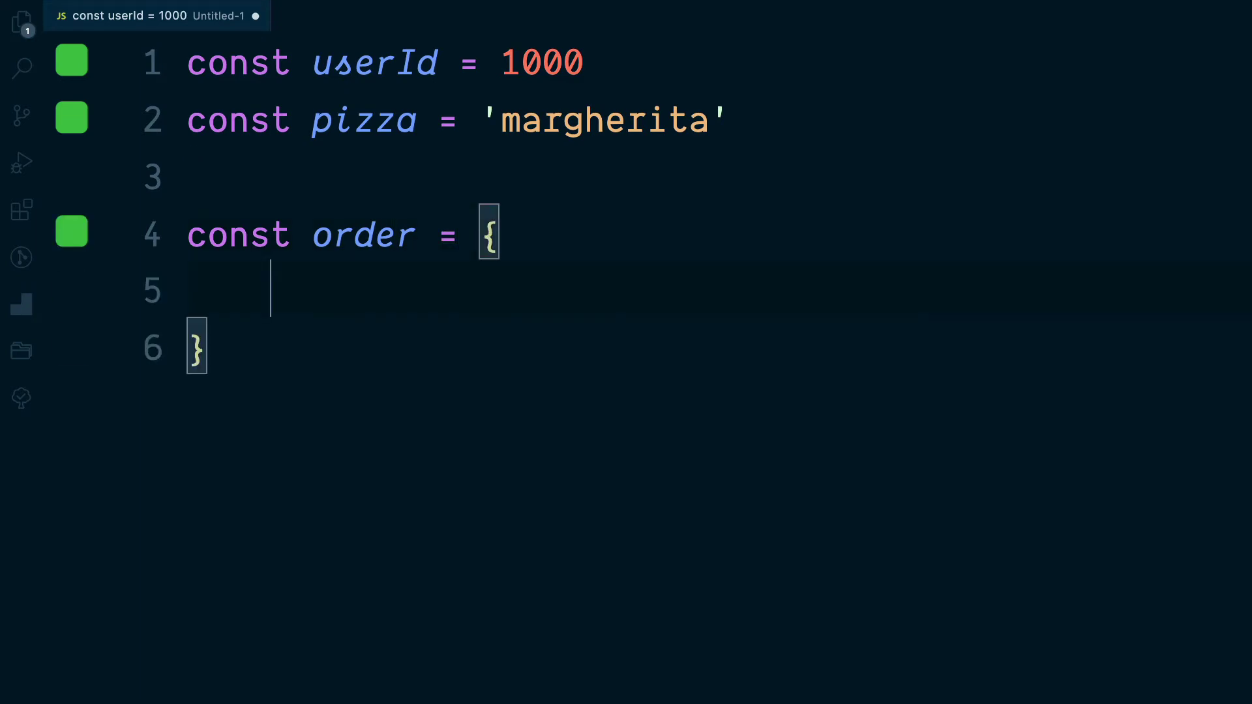
{"action": "type", "text": "udr"}
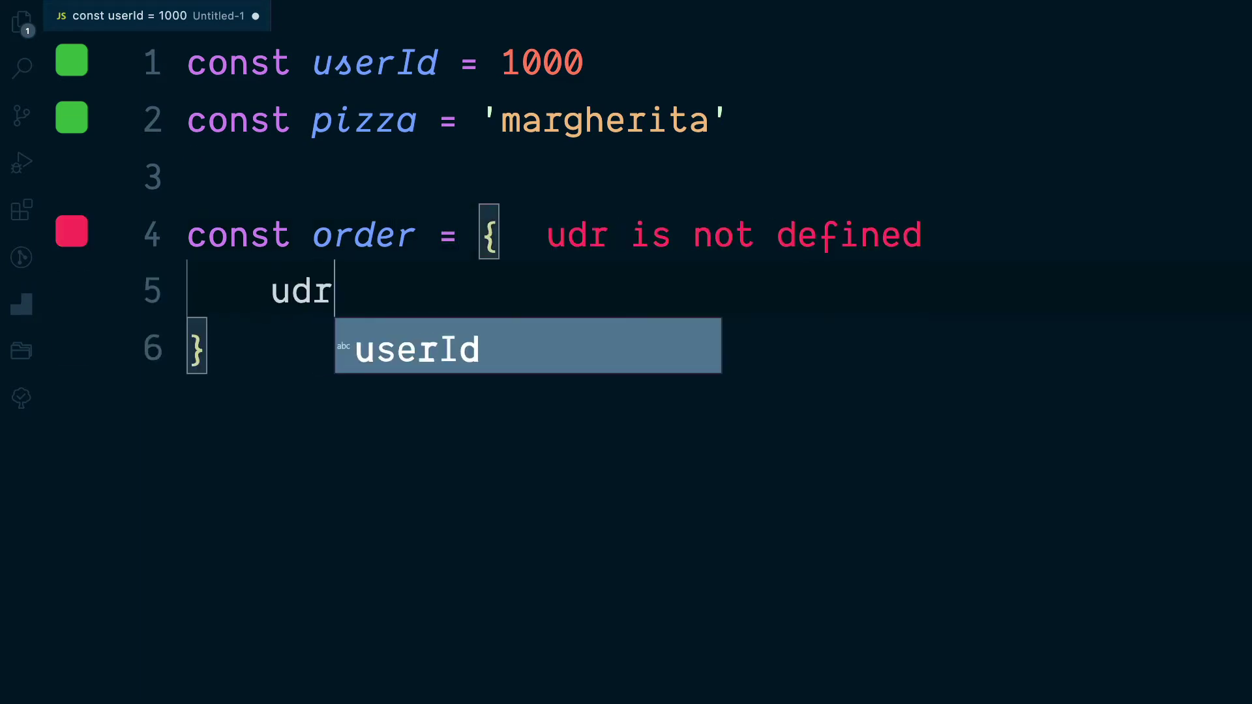
{"action": "key", "text": "Tab"}
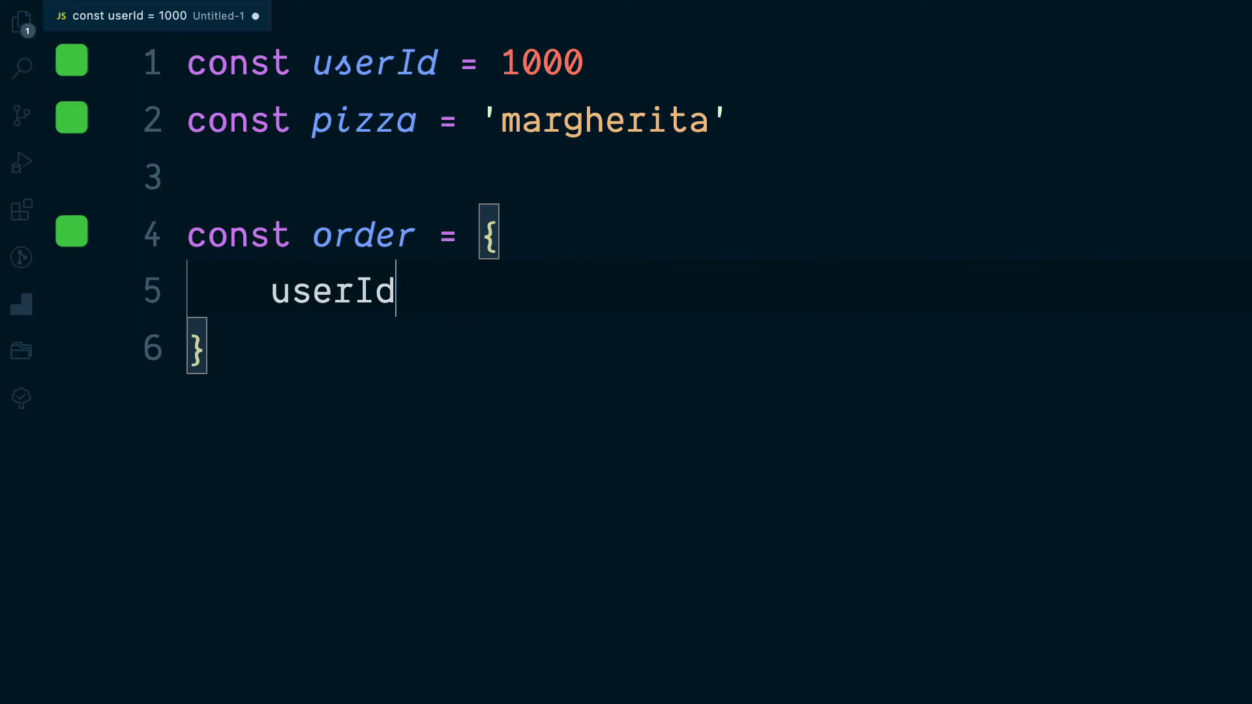
{"action": "type", "text": ": n"}
{"action": "key", "text": "BackSpace"}
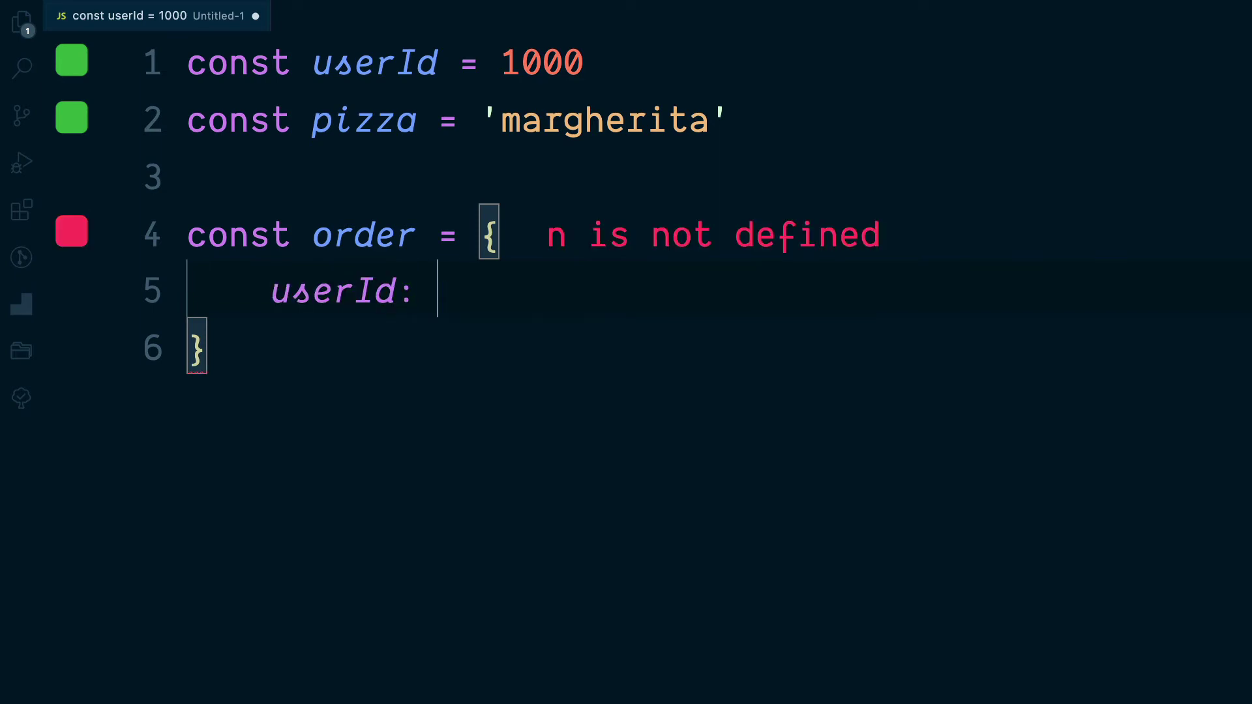
{"action": "type", "text": "use"}
{"action": "key", "text": "Tab"}
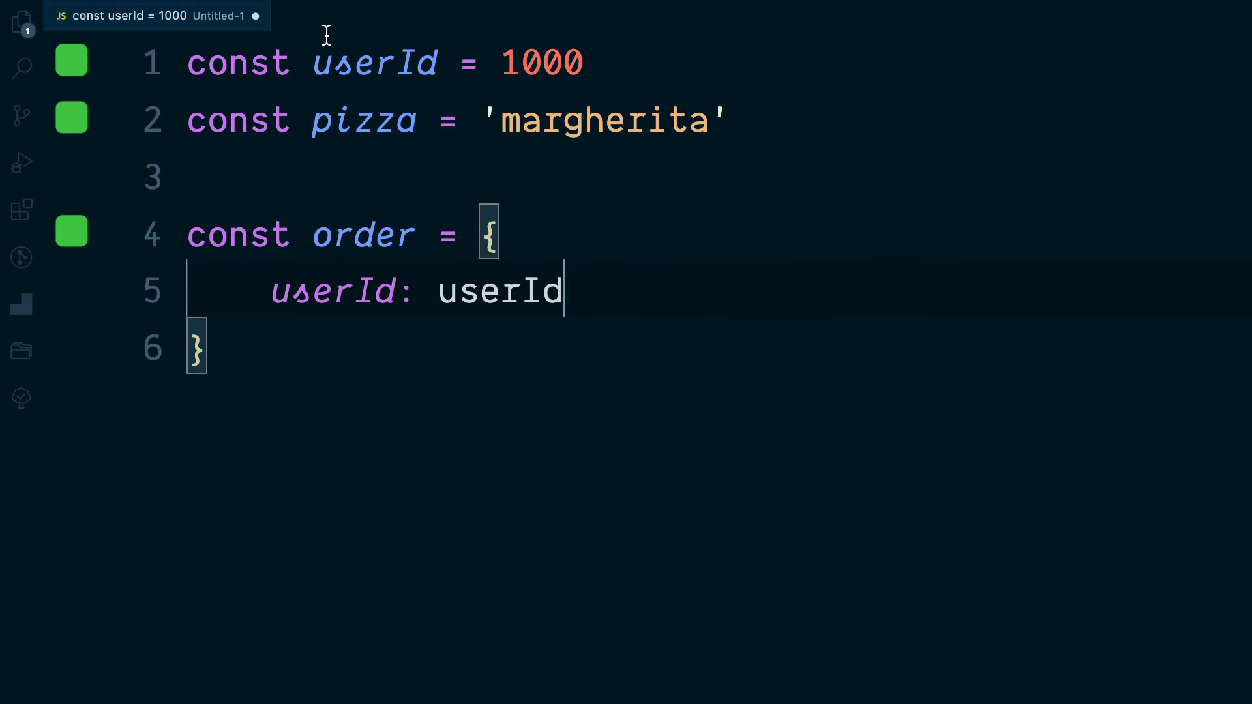
{"action": "double_click", "coordinate": [372, 56]}
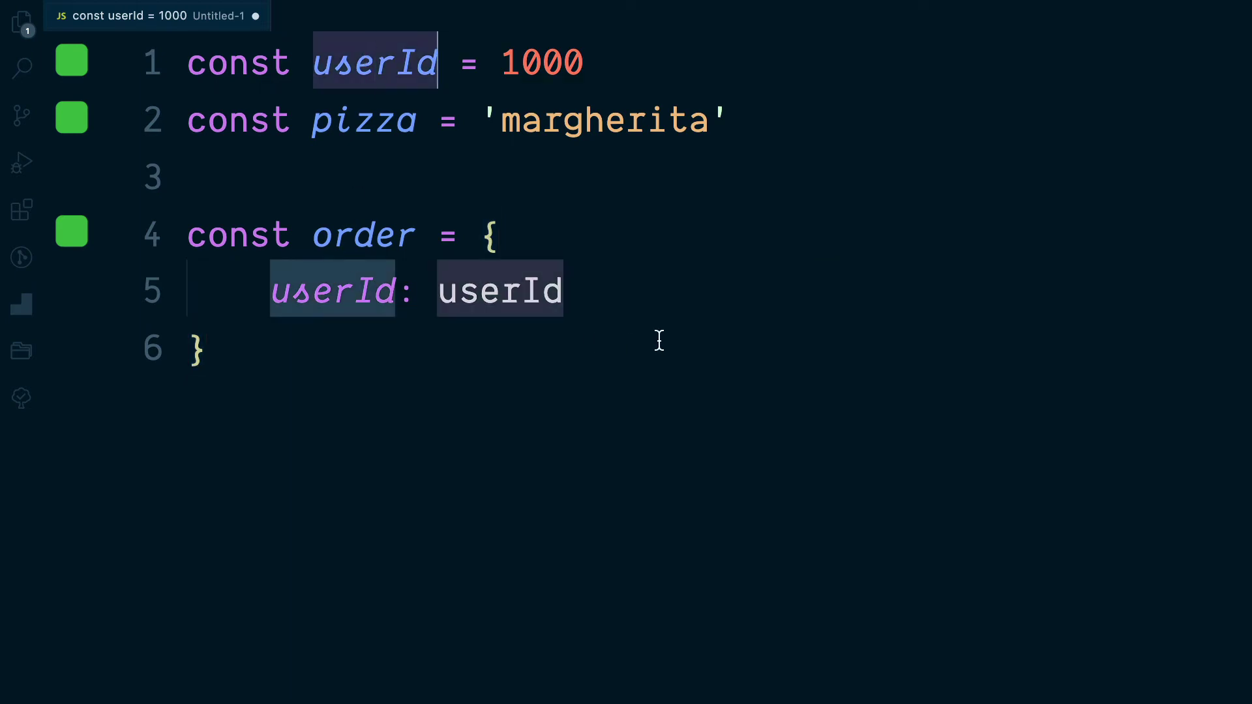
{"action": "left_click", "coordinate": [637, 302]}
{"action": "type", "text": ","}
Add the property pizza: pizza to the order object
{"action": "key", "text": "Return"}
{"action": "type", "text": "p"}
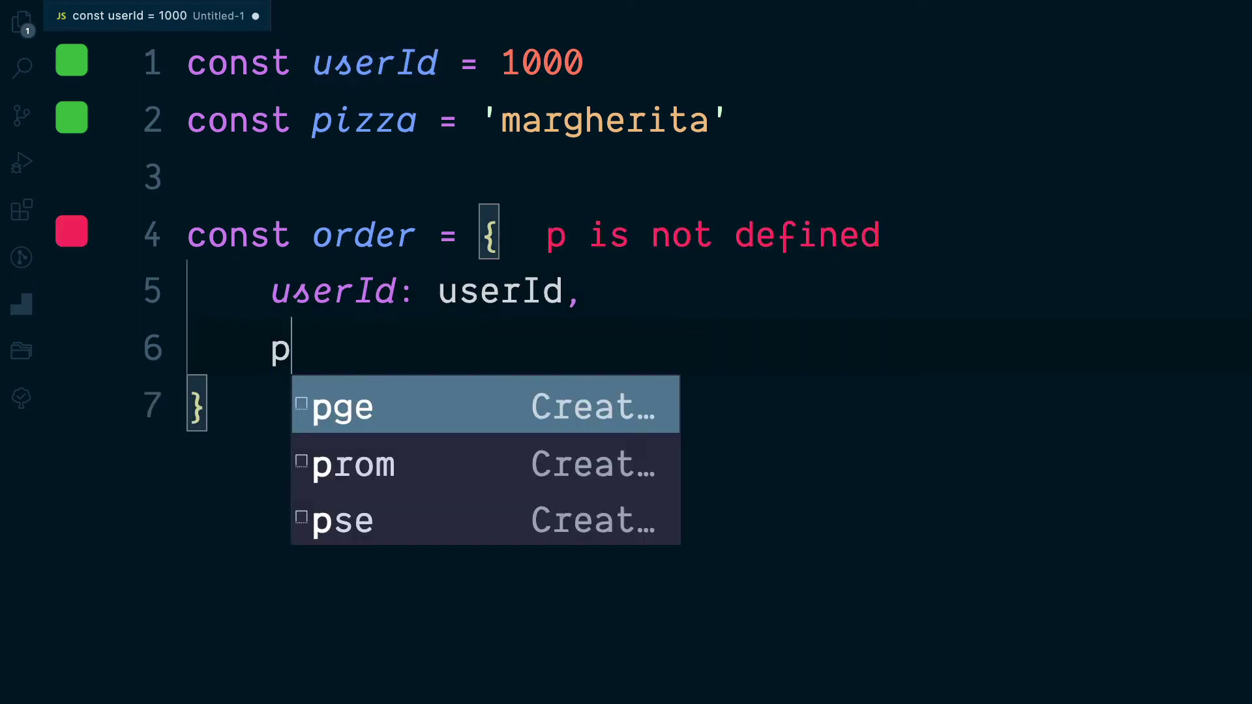
{"action": "type", "text": "ia"}
{"action": "key", "text": "Tab"}
{"action": "type", "text": ":"}
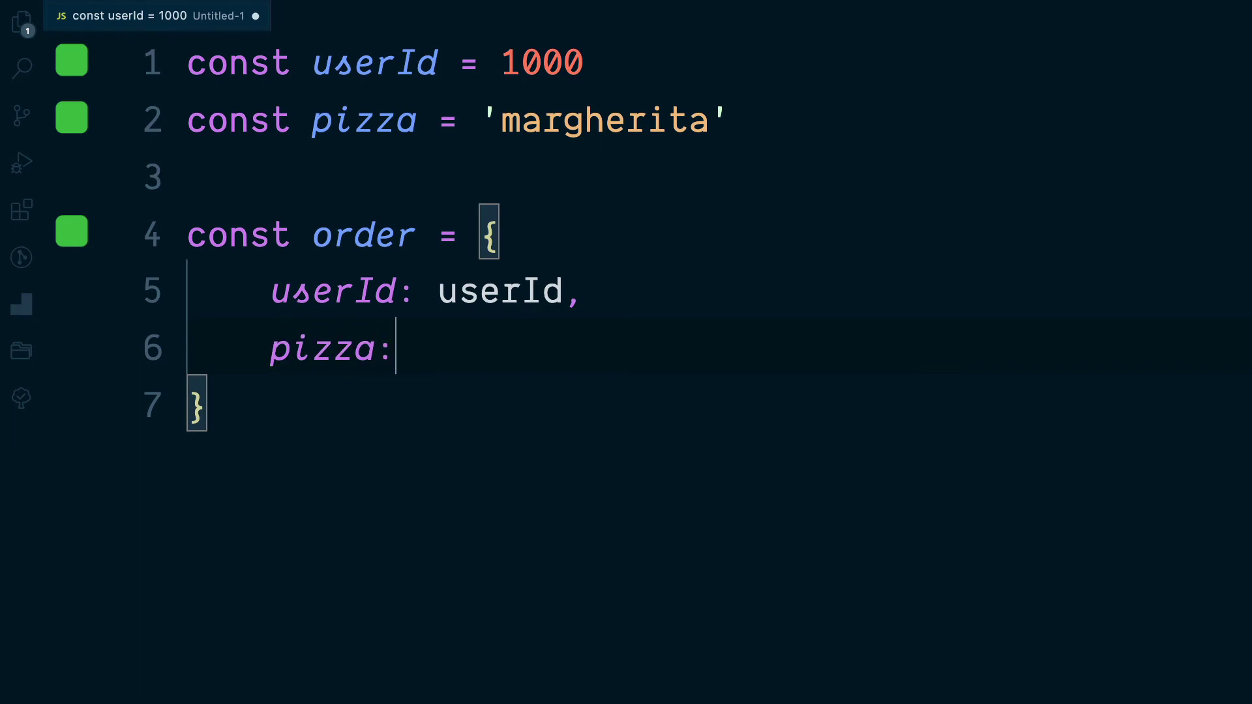
{"action": "type", "text": " pi"}
{"action": "key", "text": "Tab"}
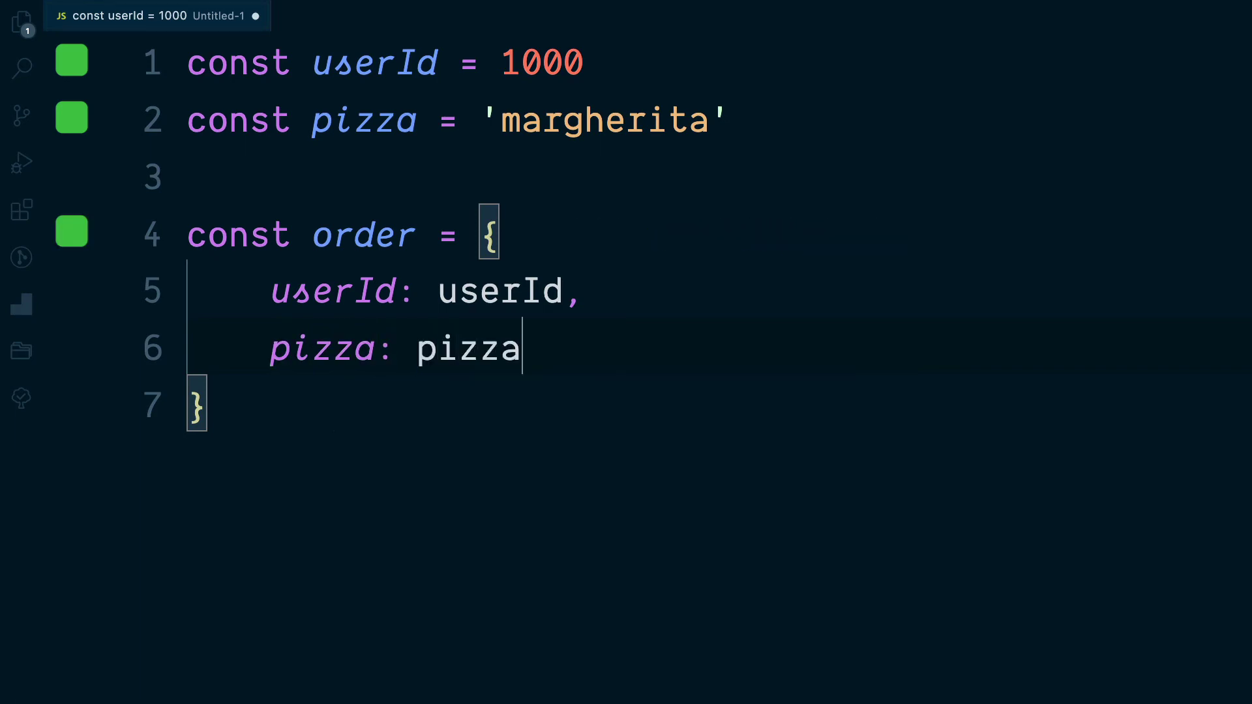
Type order below the object so Quokka shows { userId: 1000, pizza: 'margherita' }
{"action": "key", "text": "Down"}
{"action": "key", "text": "Return"}
{"action": "key", "text": "Return"}
{"action": "type", "text": "o"}
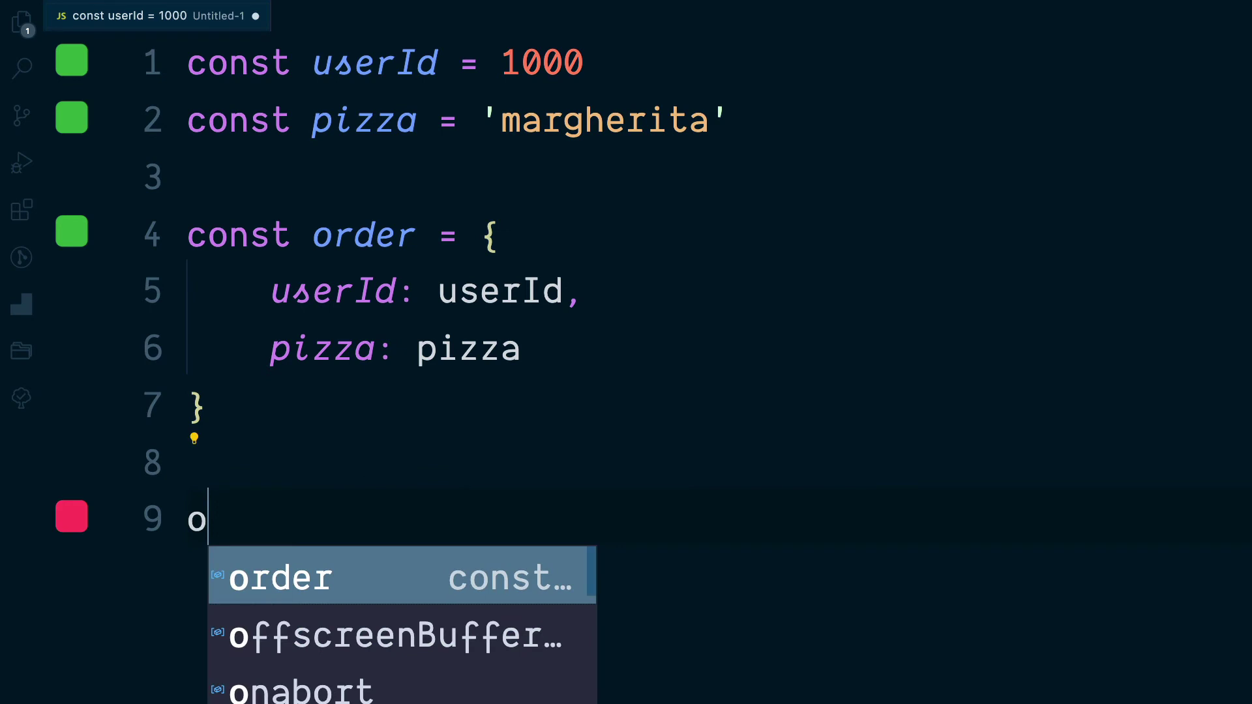
{"action": "type", "text": "rder"}
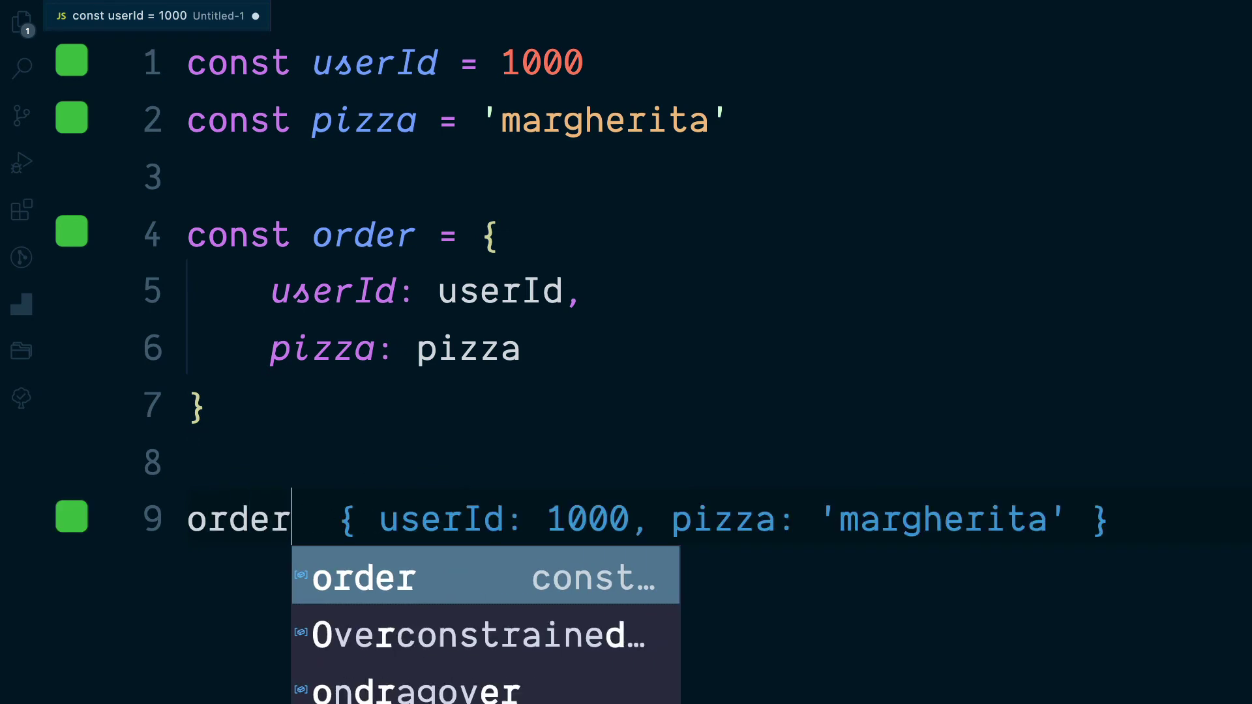
{"action": "key", "text": "BackSpace"}
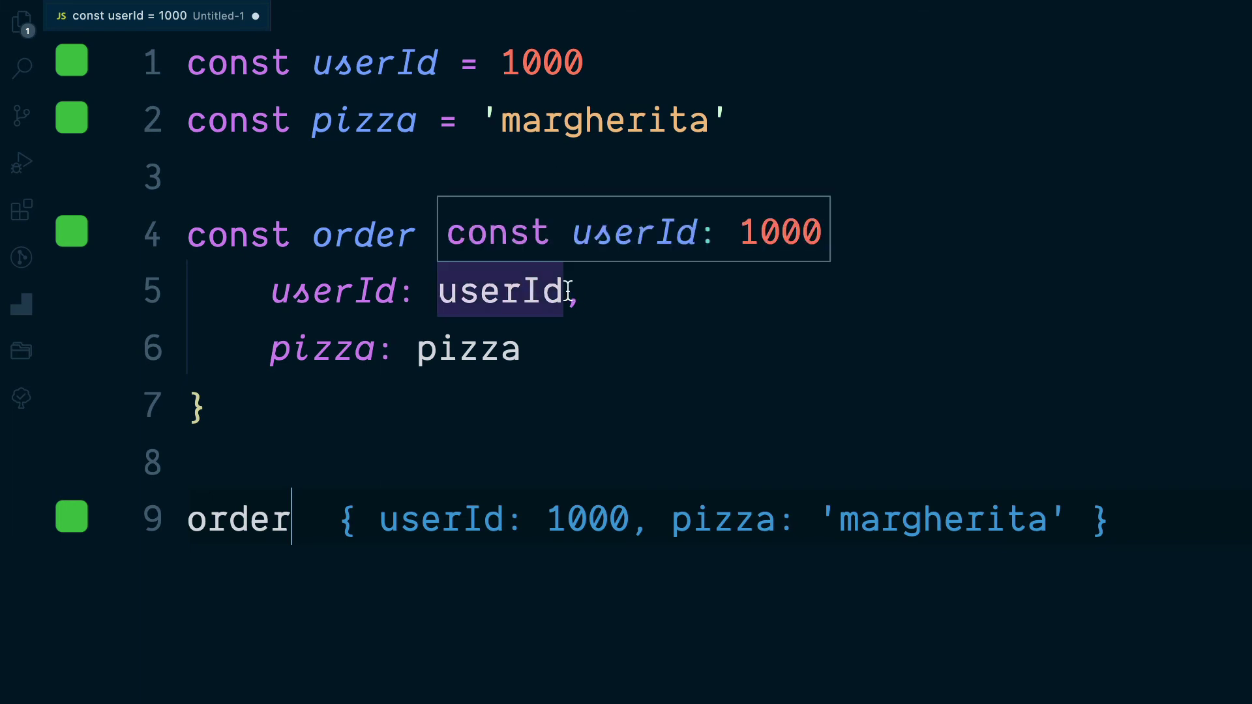
Delete the 'userId:' and 'pizza:' keys, then confirm the order value is unchanged
{"action": "left_click", "coordinate": [458, 292]}
{"action": "key", "text": "shift+Home"}
{"action": "key", "text": "BackSpace"}
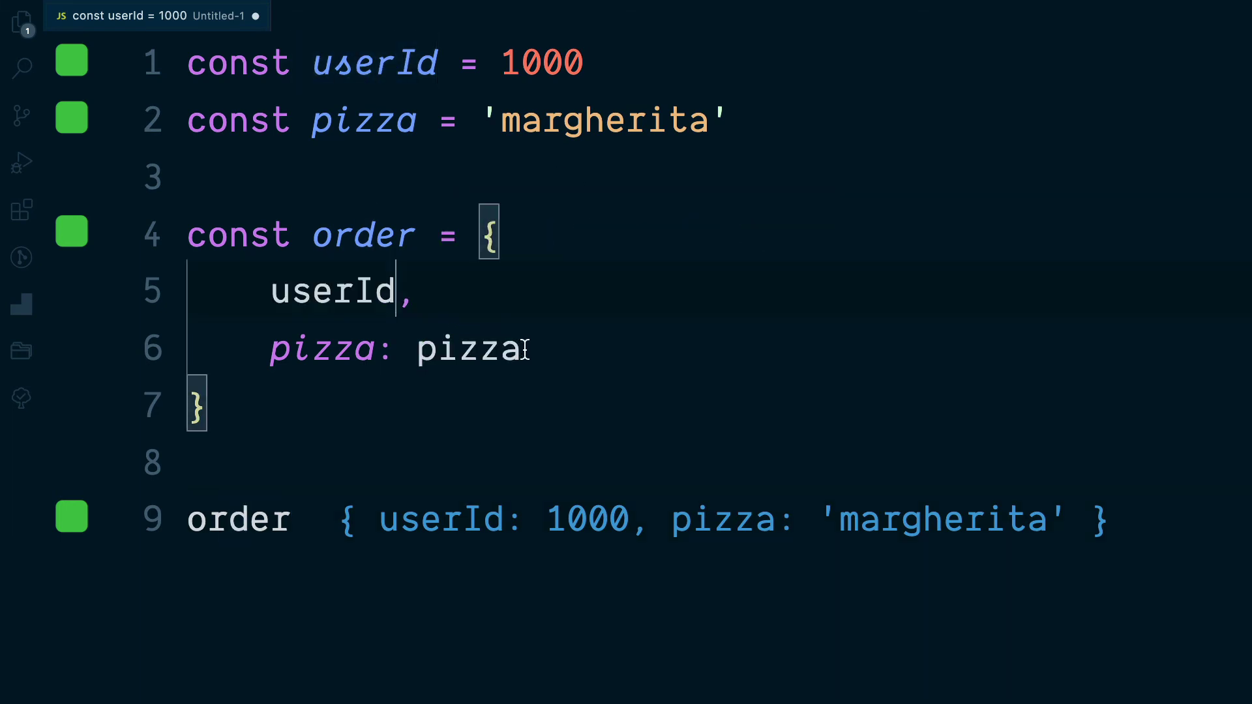
{"action": "left_click", "coordinate": [407, 351]}
{"action": "key", "text": "shift+End"}
{"action": "key", "text": "BackSpace"}
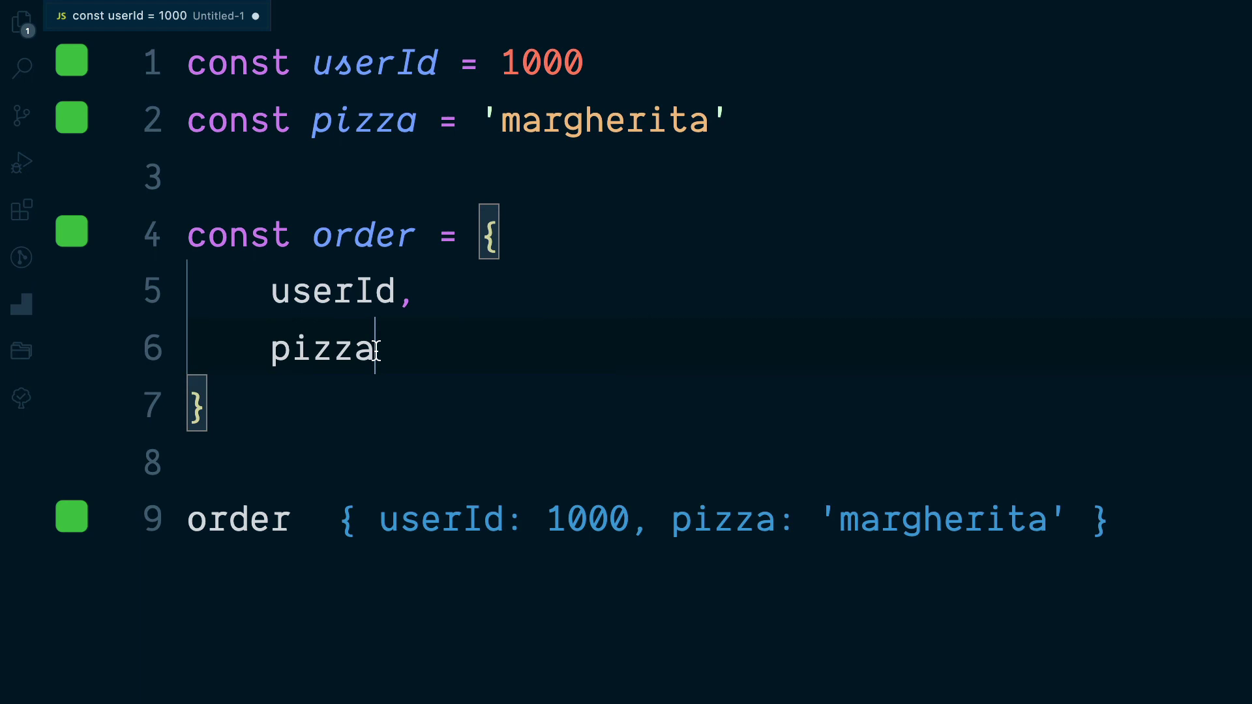
{"action": "key", "text": "Down"}
{"action": "key", "text": "Down"}
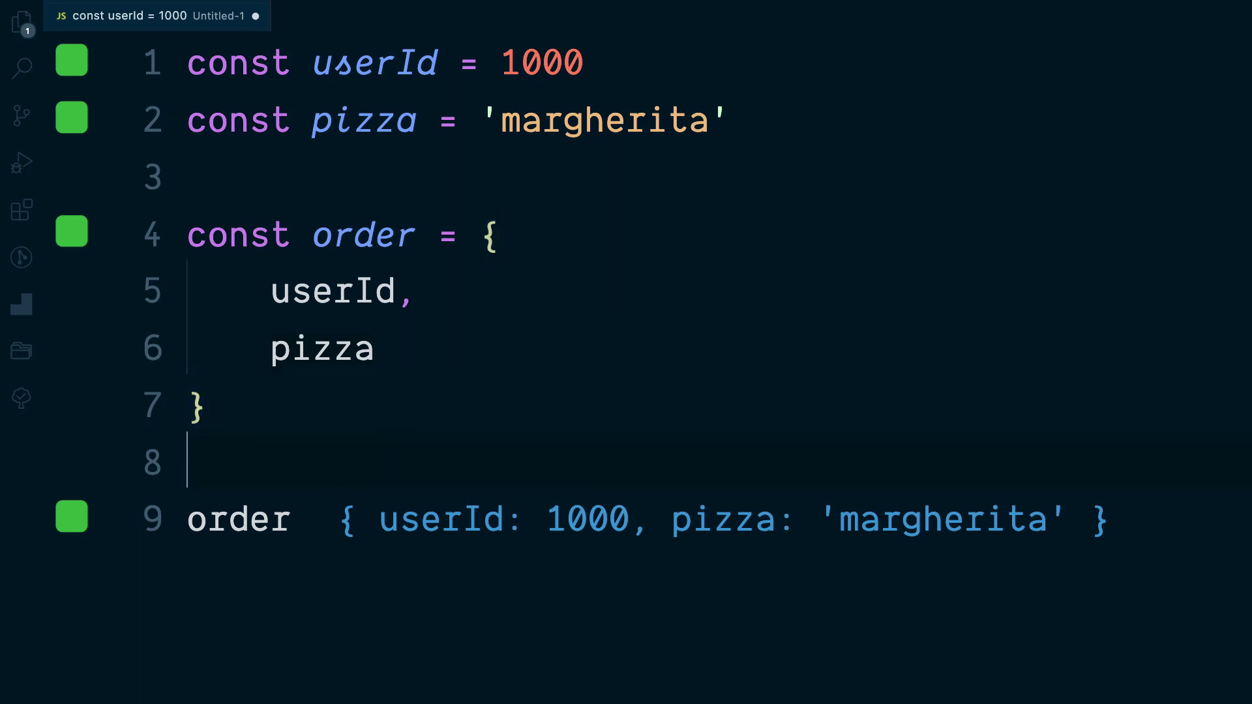
{"action": "key", "text": "Down"}
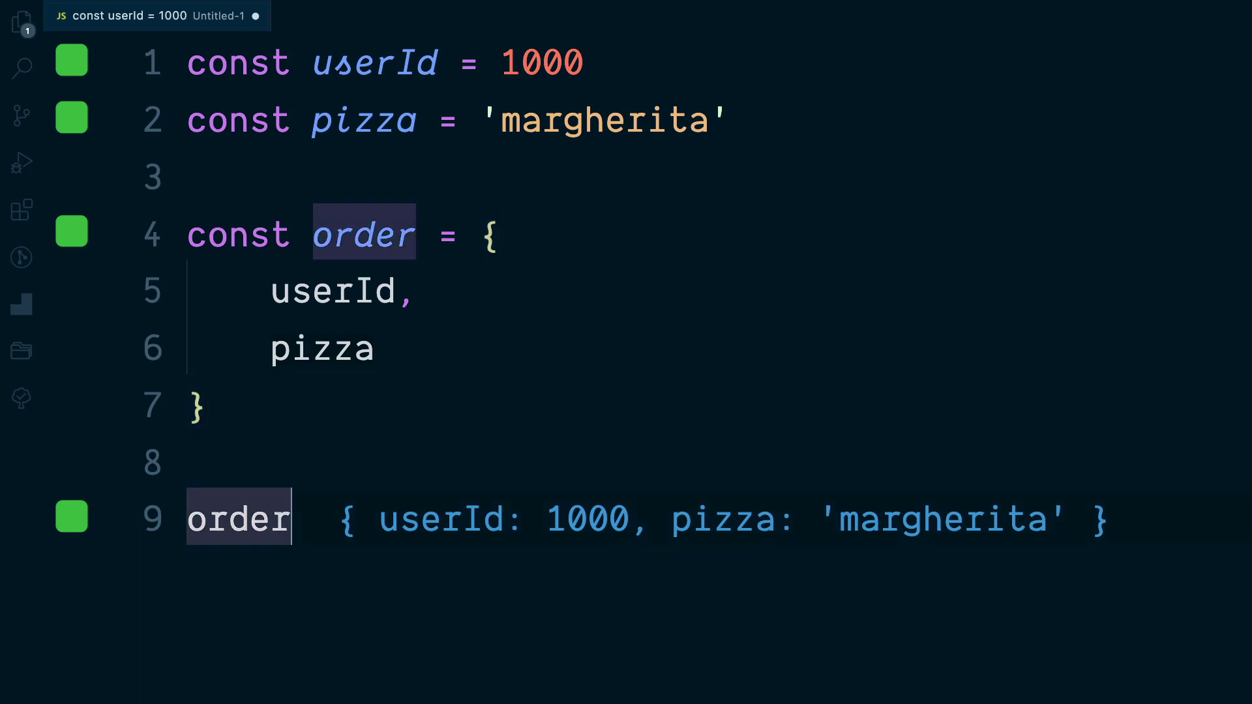